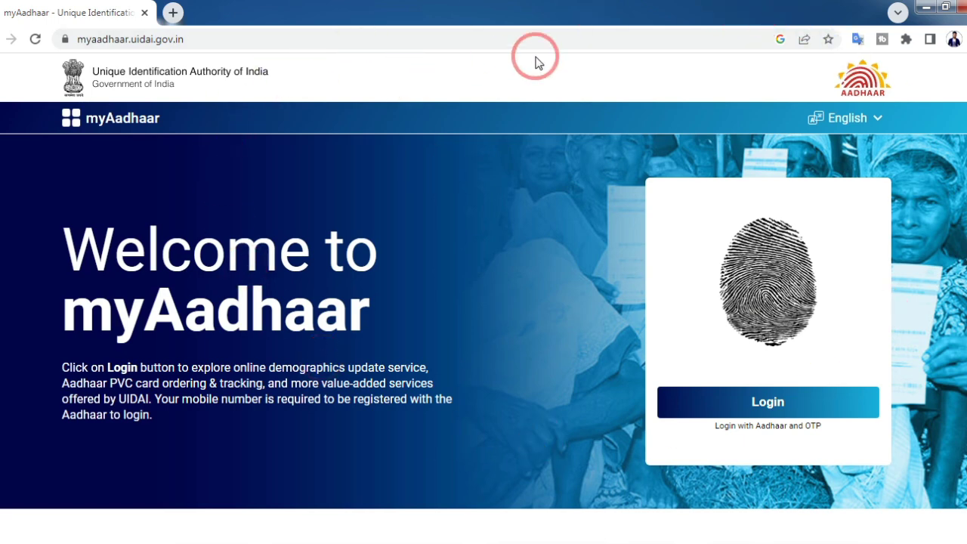
Step: Sign in to myAadhaar with the Aadhaar number, the captcha text and the received one-time password
{"action": "left_click", "coordinate": [776, 402]}
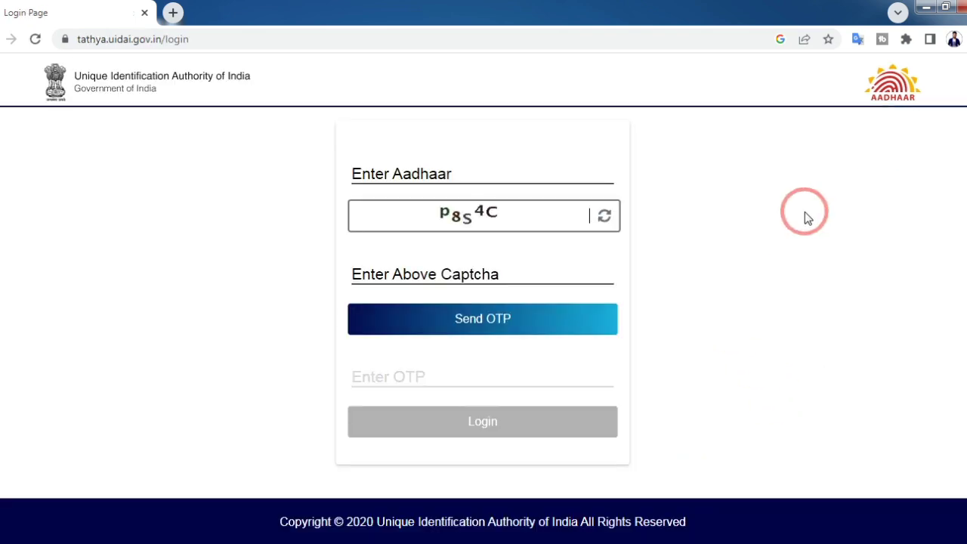
{"action": "left_click", "coordinate": [414, 174]}
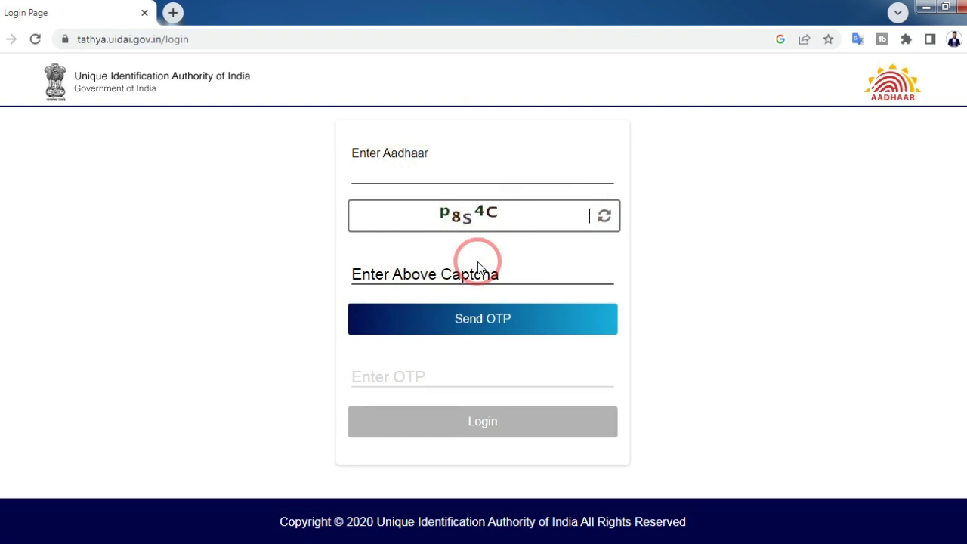
{"action": "left_click", "coordinate": [557, 281]}
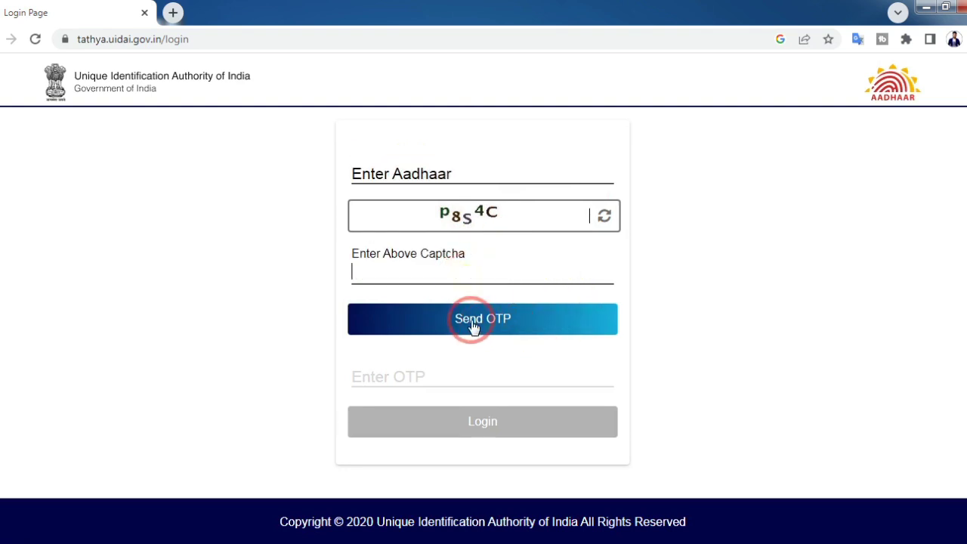
{"action": "left_click", "coordinate": [401, 382]}
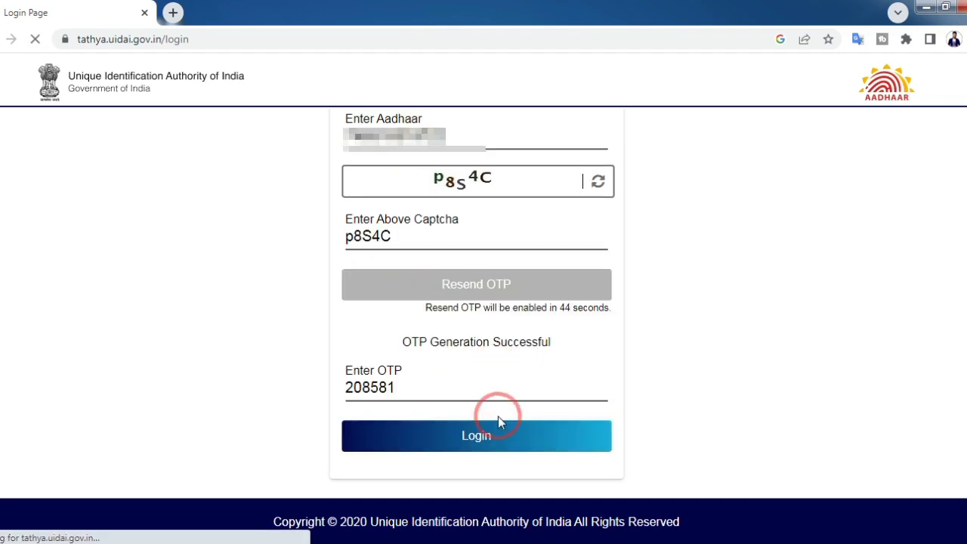
{"action": "left_click", "coordinate": [498, 417]}
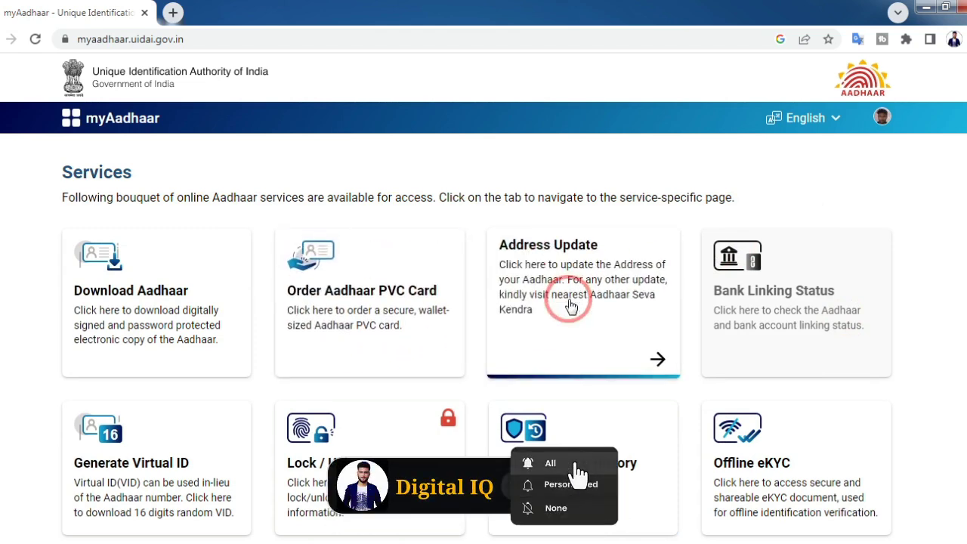
Step: Open the Authentication History card from the Services page to show its modality and date fields
{"action": "scroll", "coordinate": [625, 351], "scroll_direction": "down", "scroll_amount": 2}
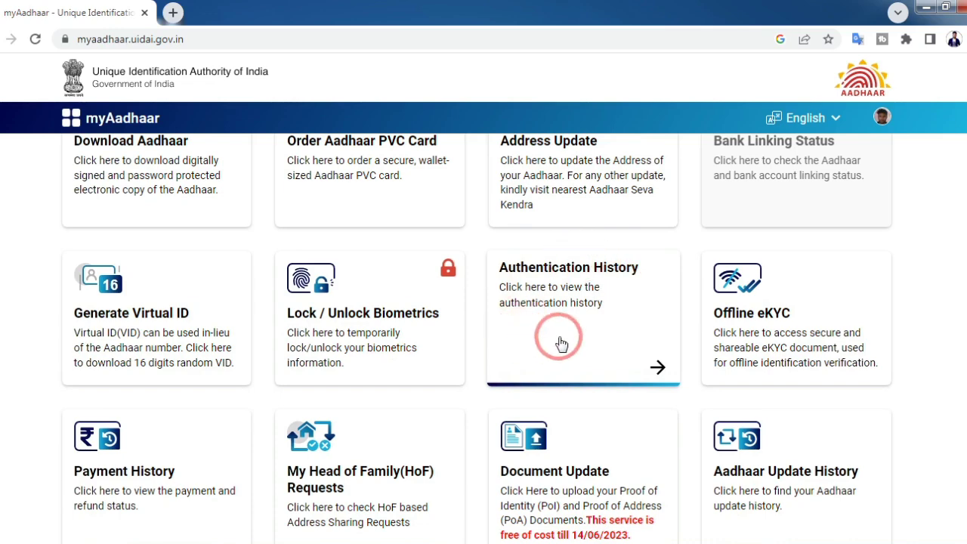
{"action": "left_click", "coordinate": [654, 370]}
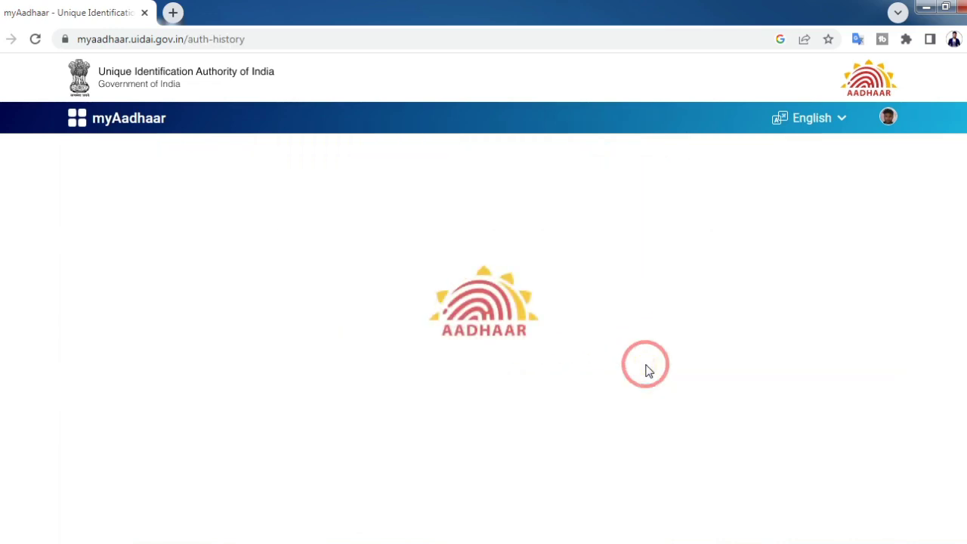
{"action": "scroll", "coordinate": [646, 370], "scroll_direction": "down", "scroll_amount": 1}
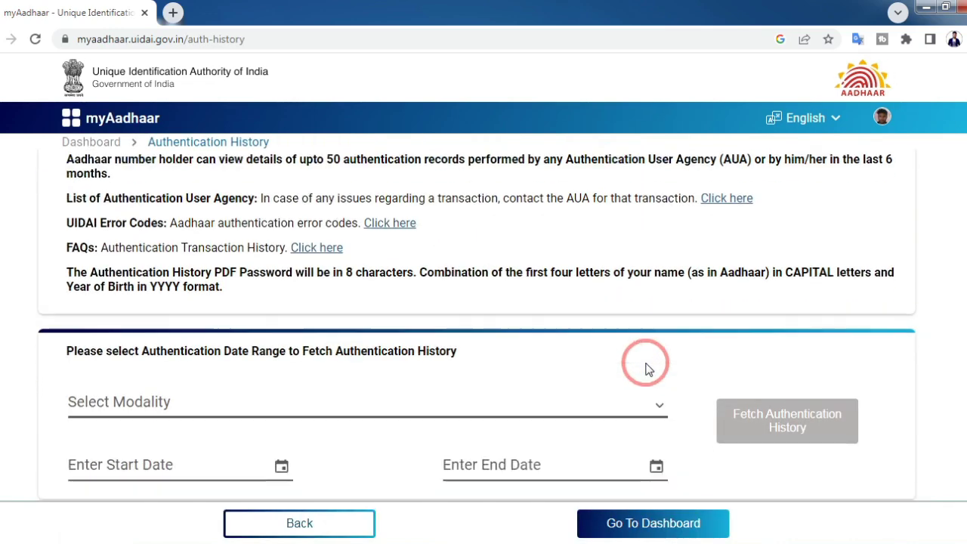
{"action": "scroll", "coordinate": [646, 370], "scroll_direction": "up", "scroll_amount": 1}
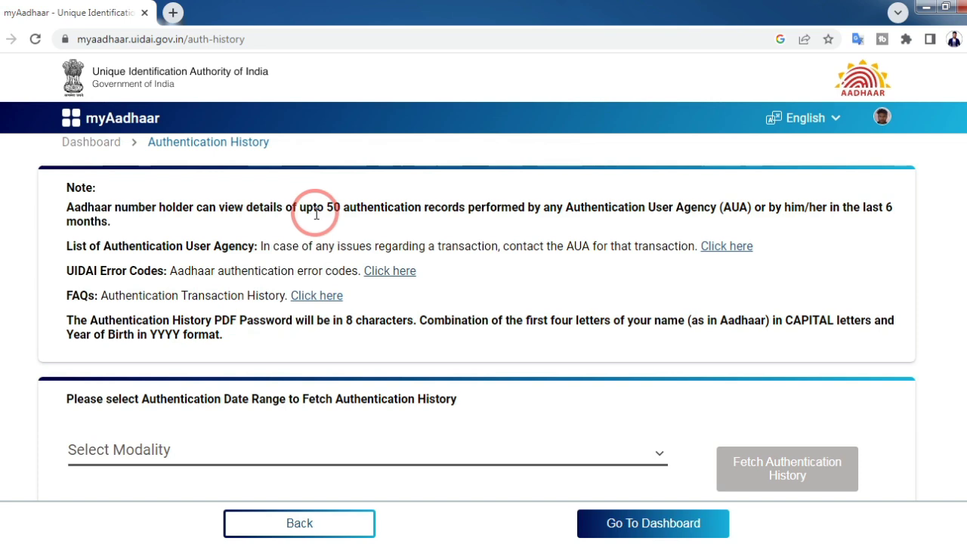
{"action": "scroll", "coordinate": [522, 301], "scroll_direction": "down", "scroll_amount": 1}
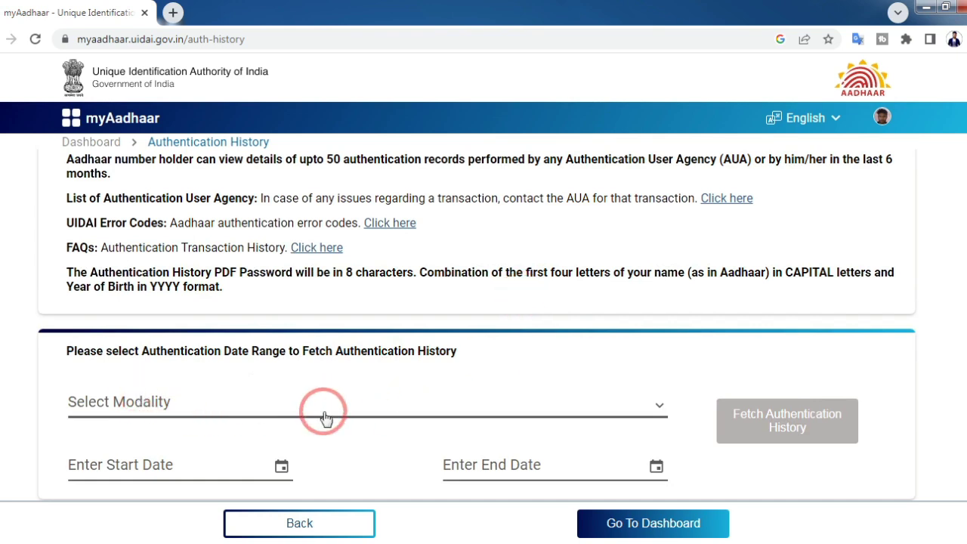
Step: Choose ALL modalities and set the date range from 01/12/2022 to 25/05/2023
{"action": "left_click", "coordinate": [157, 404]}
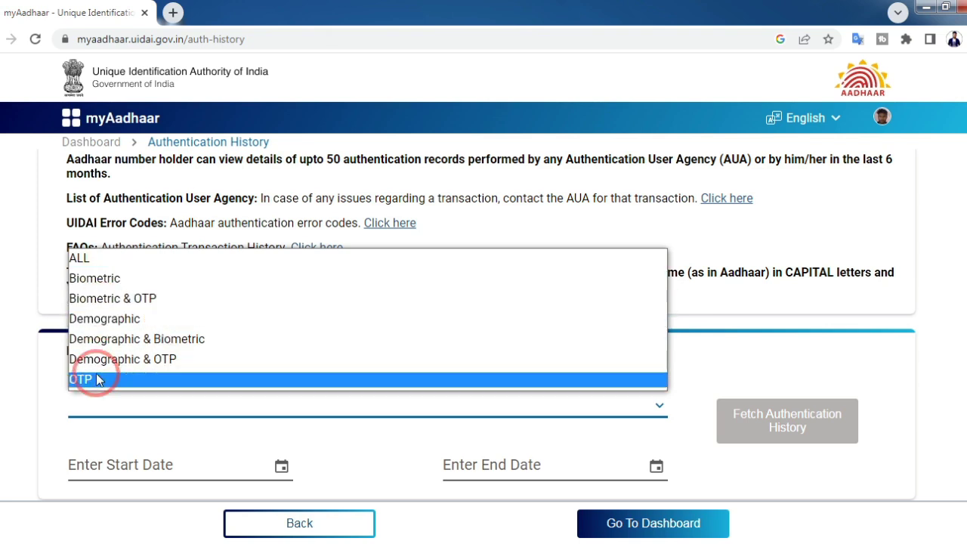
{"action": "left_click", "coordinate": [82, 259]}
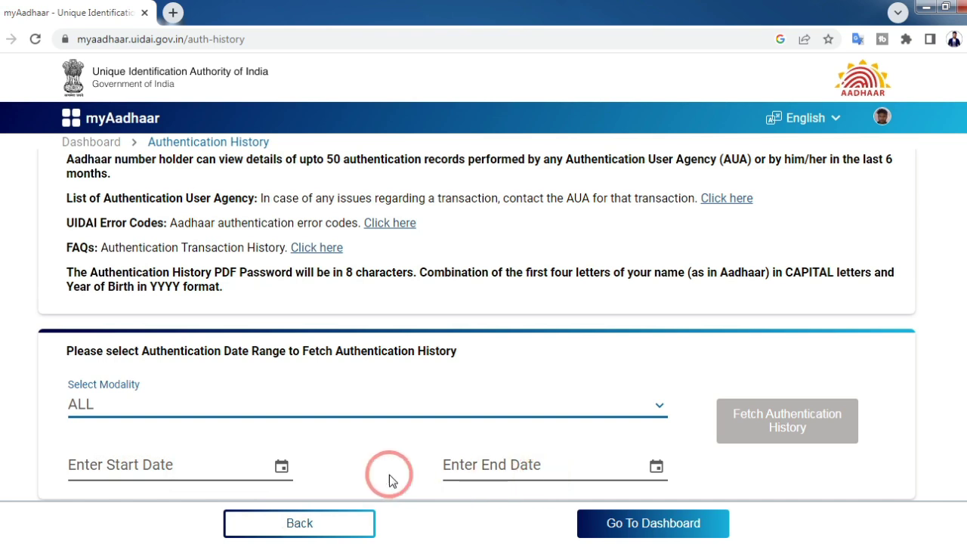
{"action": "left_click", "coordinate": [282, 465]}
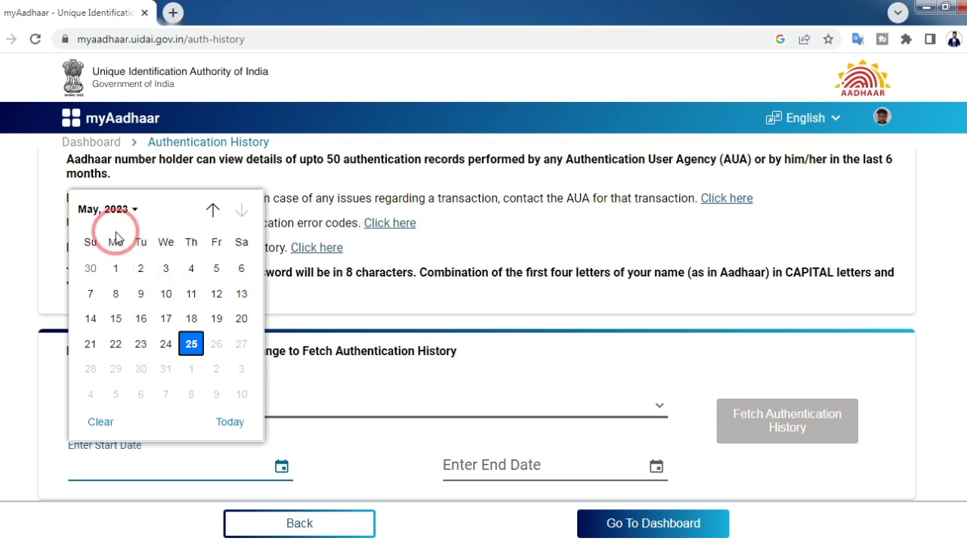
{"action": "left_click", "coordinate": [135, 214]}
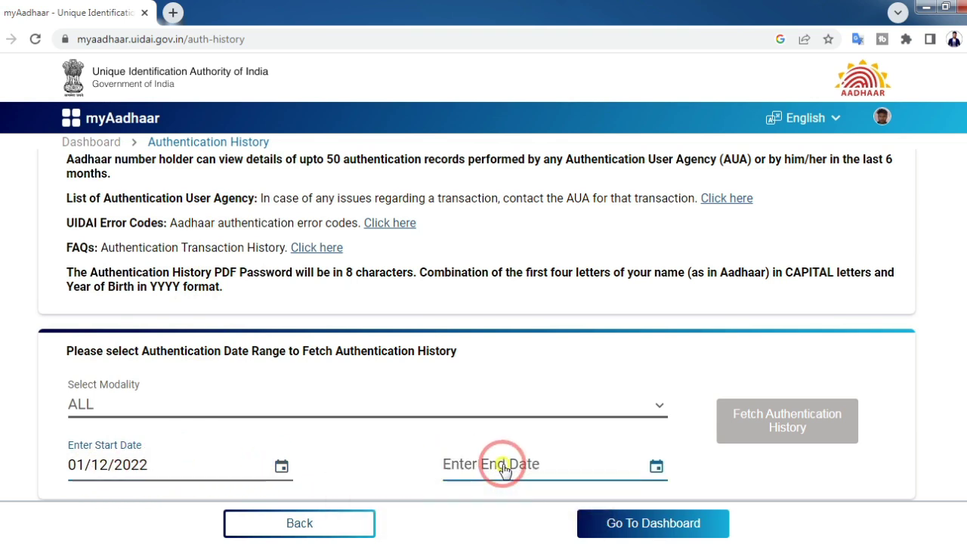
{"action": "left_click", "coordinate": [504, 470]}
{"action": "left_click", "coordinate": [566, 344]}
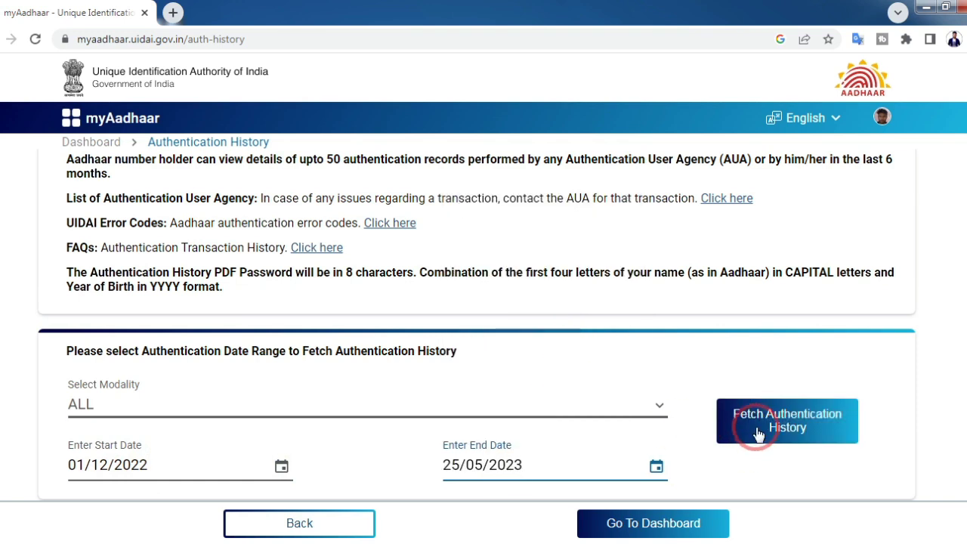
Step: Fetch the history and review the results: 50 authentications, 78.95% OTP, 21.05% Biometrics, 0% Demographic
{"action": "left_click", "coordinate": [805, 424]}
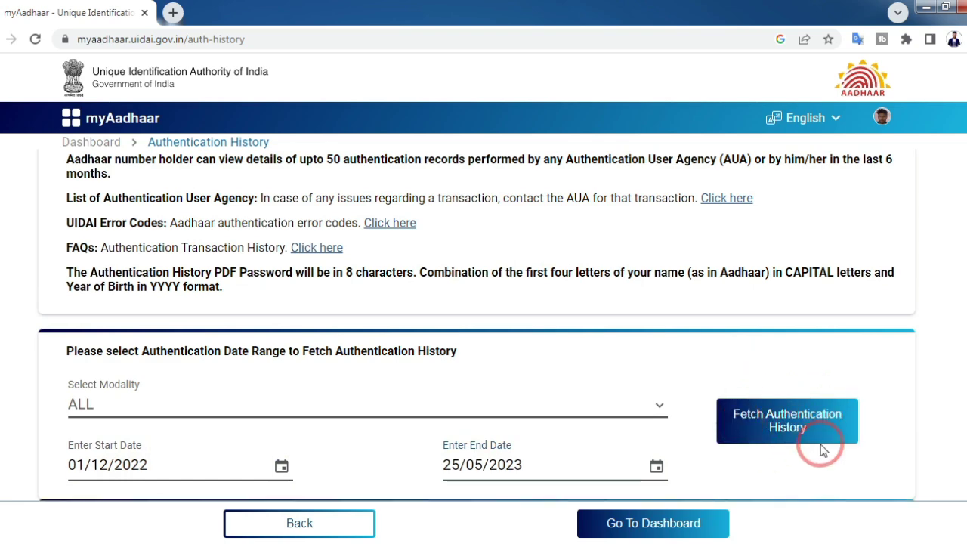
{"action": "scroll", "coordinate": [678, 398], "scroll_direction": "down", "scroll_amount": 3}
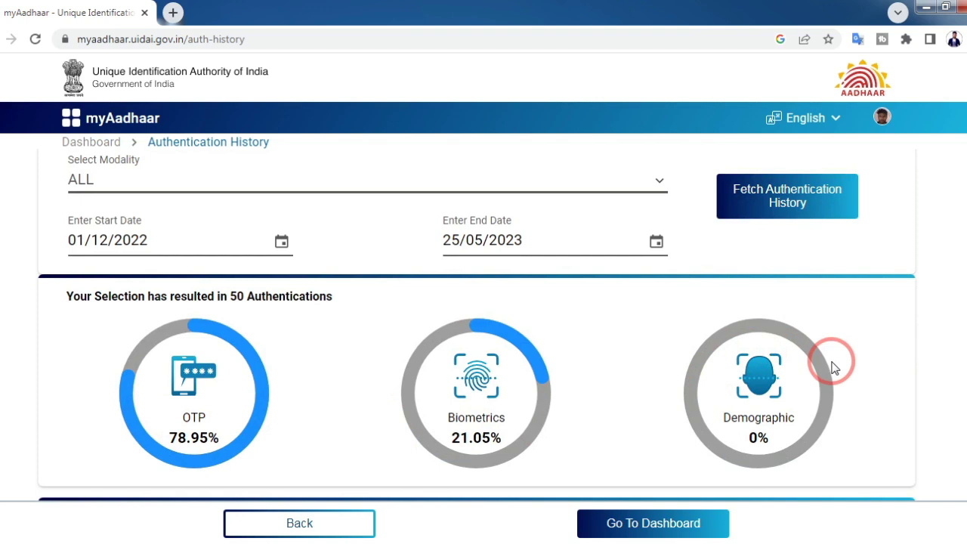
{"action": "scroll", "coordinate": [411, 455], "scroll_direction": "down", "scroll_amount": 1}
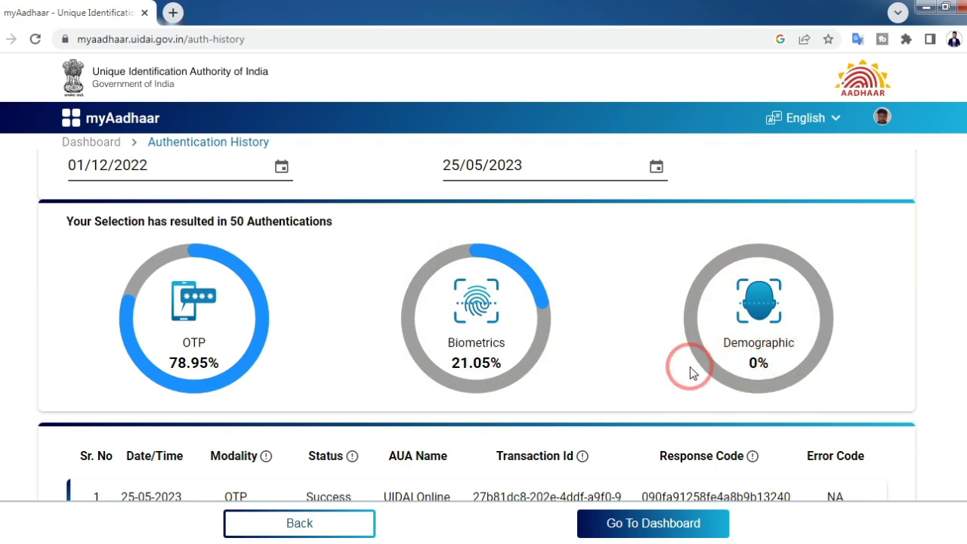
{"action": "scroll", "coordinate": [405, 438], "scroll_direction": "down", "scroll_amount": 3}
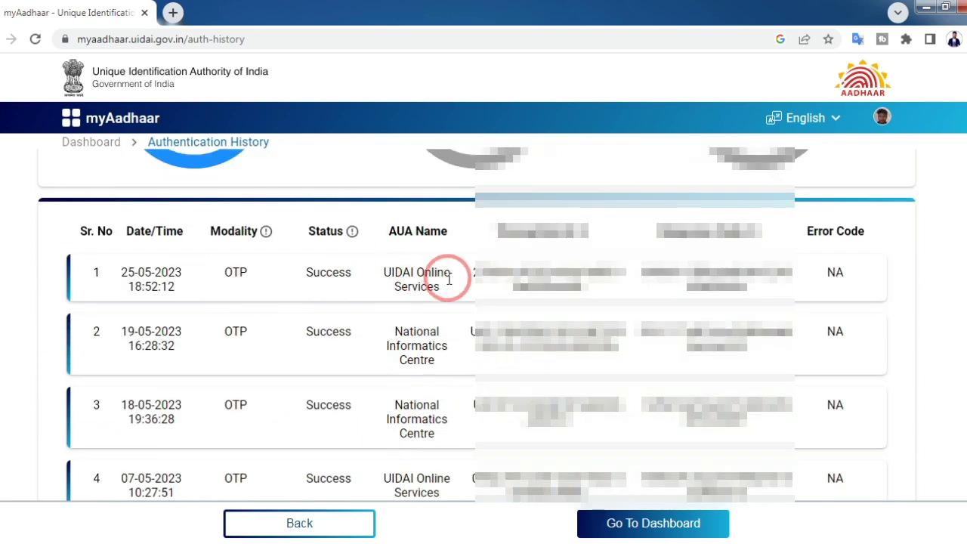
{"action": "scroll", "coordinate": [522, 383], "scroll_direction": "down", "scroll_amount": 3}
{"action": "scroll", "coordinate": [509, 382], "scroll_direction": "down", "scroll_amount": 4}
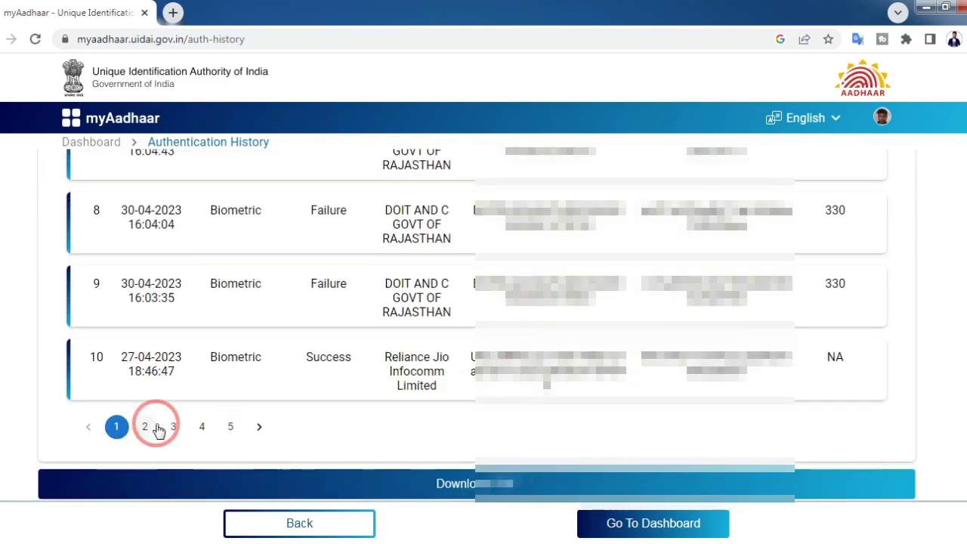
{"action": "scroll", "coordinate": [367, 372], "scroll_direction": "up", "scroll_amount": 7}
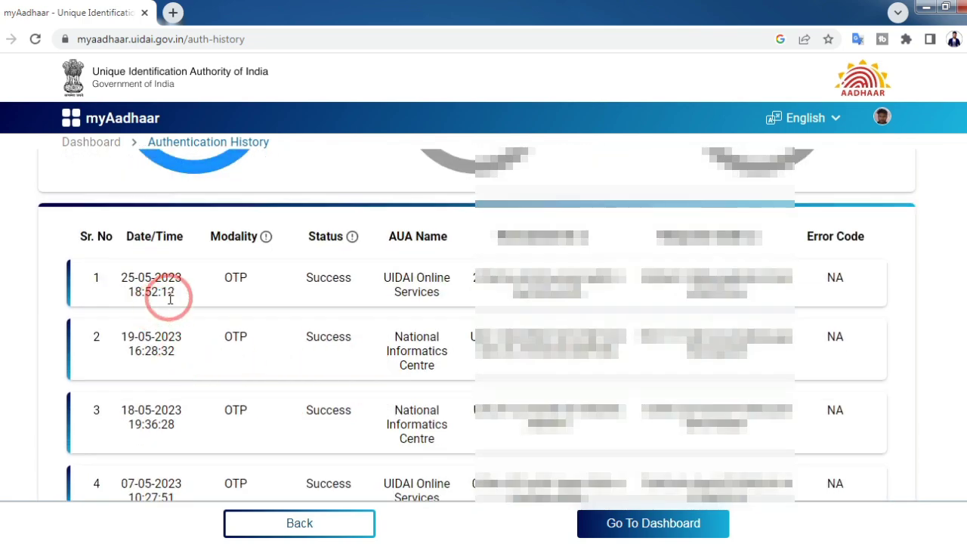
{"action": "left_click_drag", "start_coordinate": [174, 295], "coordinate": [121, 280]}
{"action": "left_click", "coordinate": [123, 283]}
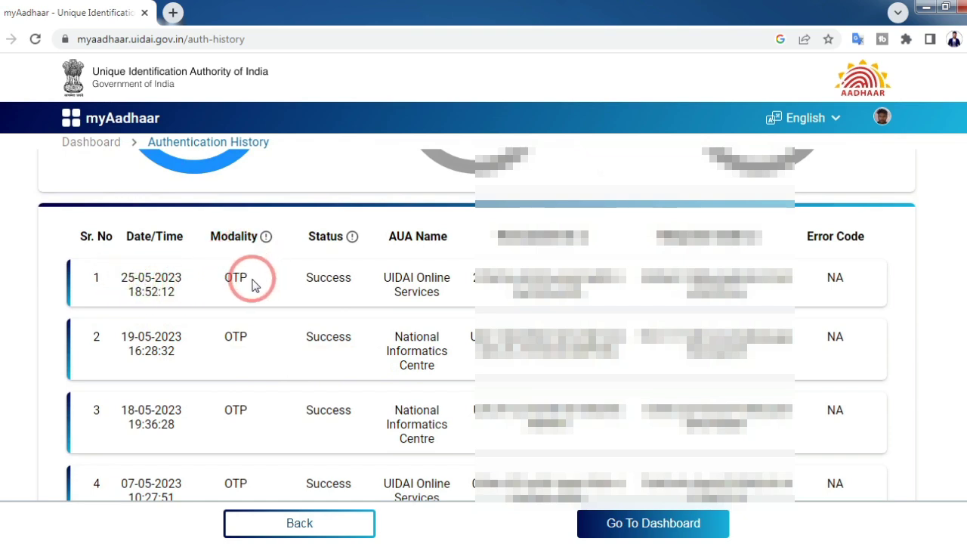
{"action": "double_click", "coordinate": [234, 278]}
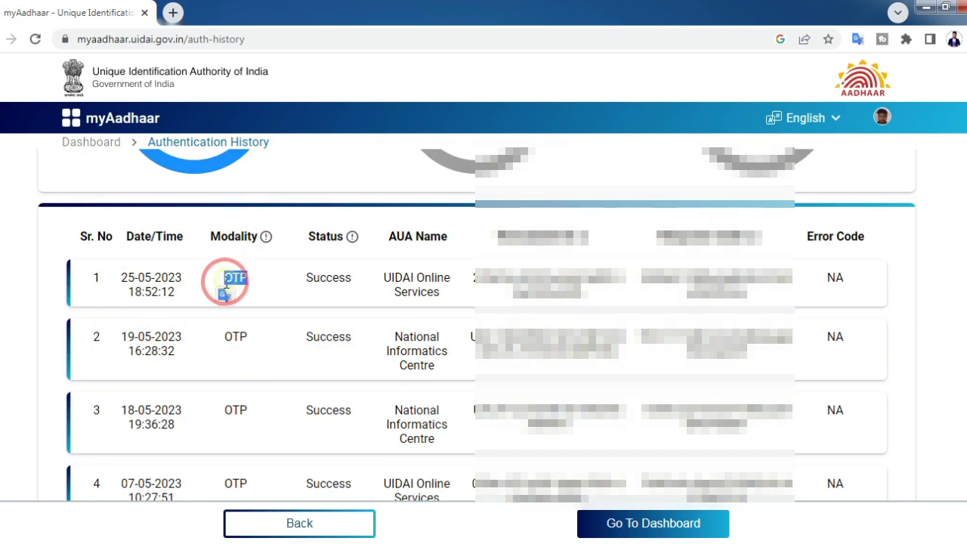
{"action": "left_click", "coordinate": [245, 282]}
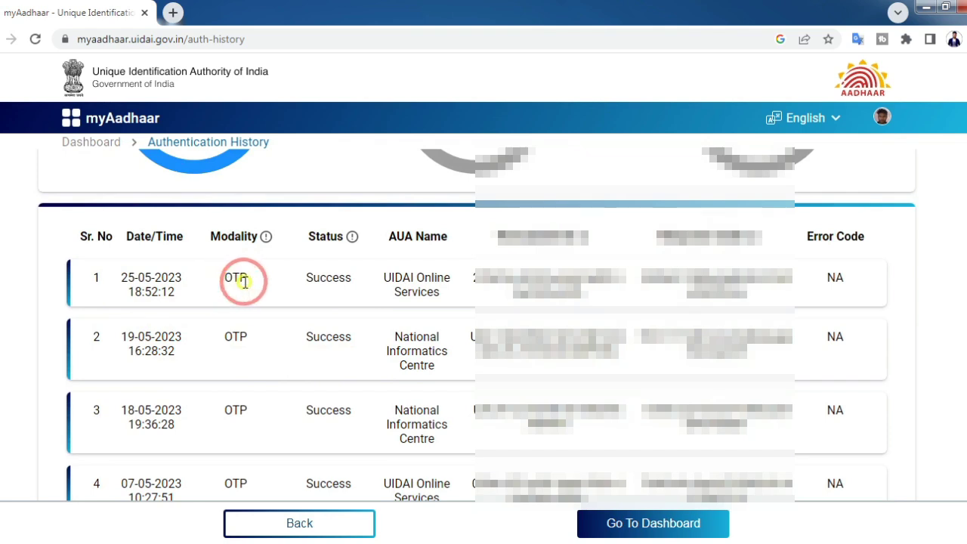
{"action": "double_click", "coordinate": [333, 281]}
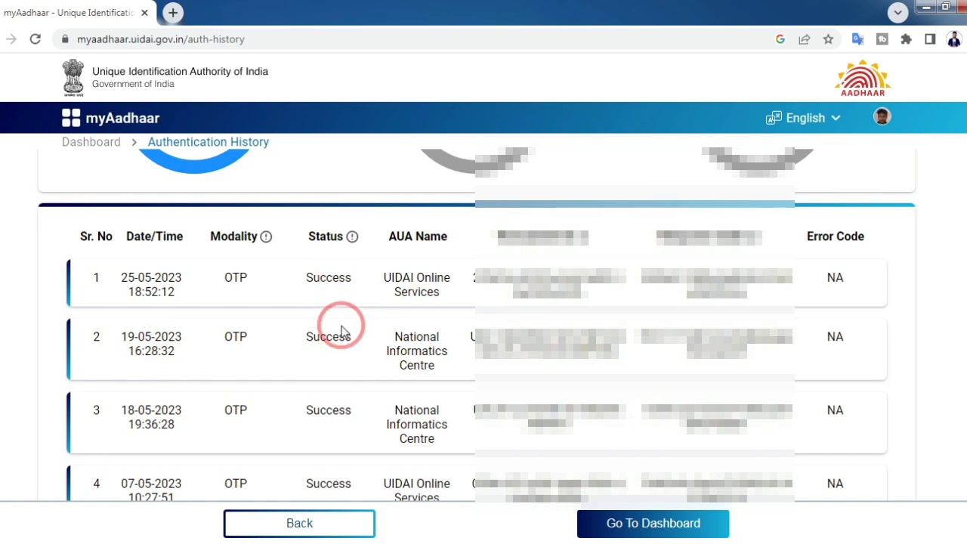
{"action": "left_click_drag", "start_coordinate": [354, 341], "coordinate": [309, 343]}
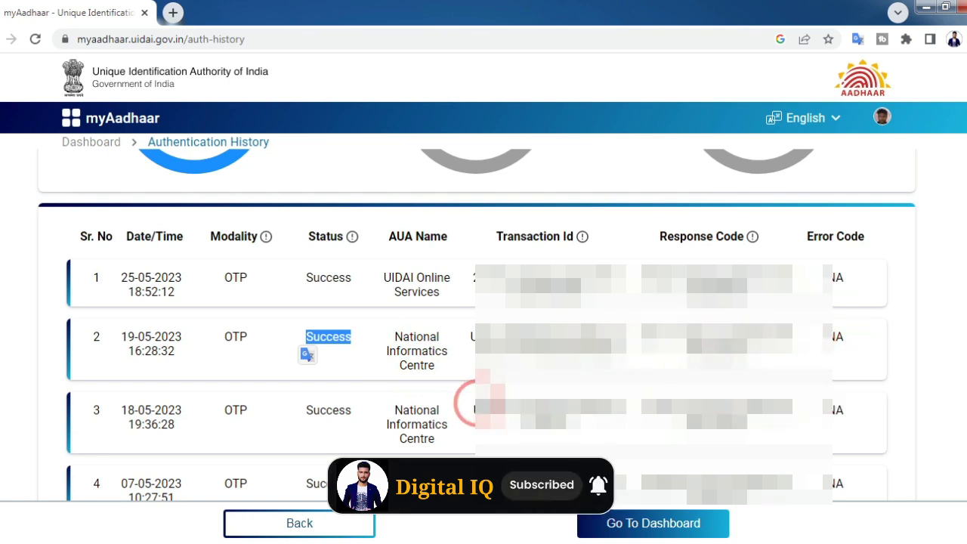
{"action": "scroll", "coordinate": [469, 403], "scroll_direction": "down", "scroll_amount": 5}
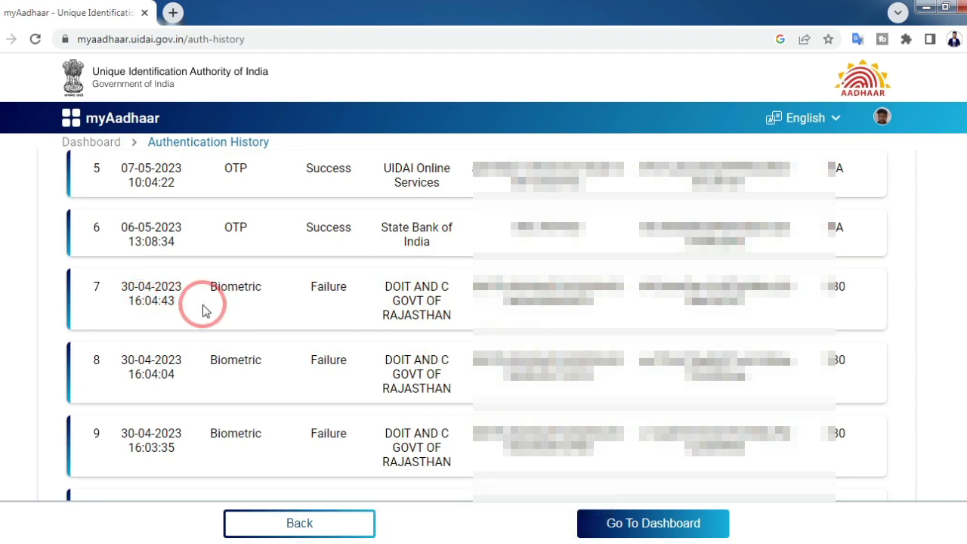
{"action": "left_click_drag", "start_coordinate": [262, 295], "coordinate": [217, 295]}
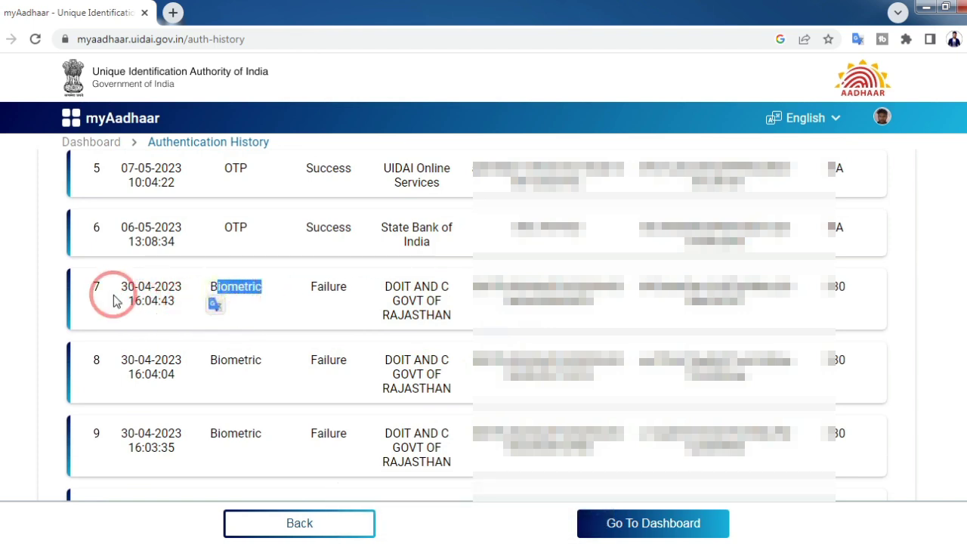
{"action": "left_click", "coordinate": [215, 305]}
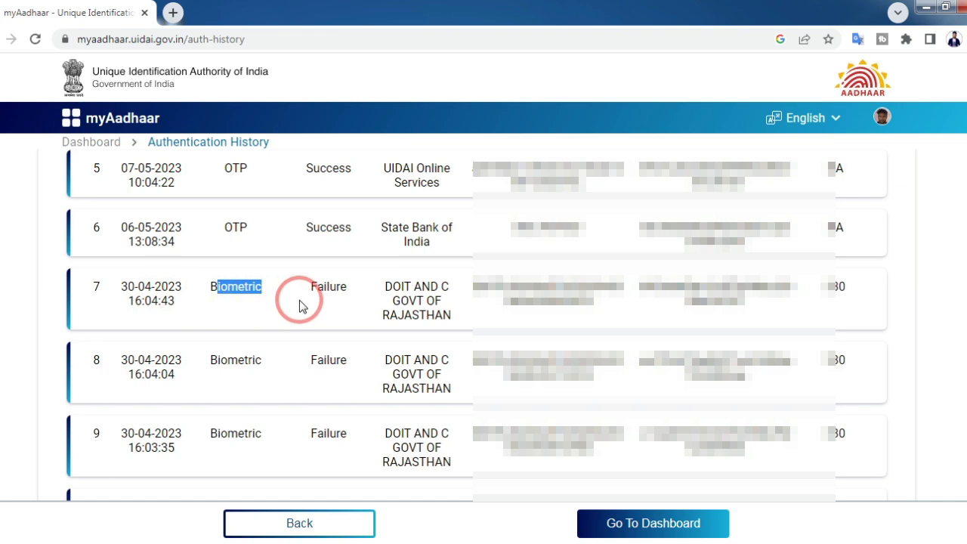
{"action": "left_click", "coordinate": [355, 294]}
{"action": "left_click_drag", "start_coordinate": [352, 293], "coordinate": [307, 292]}
{"action": "double_click", "coordinate": [339, 301]}
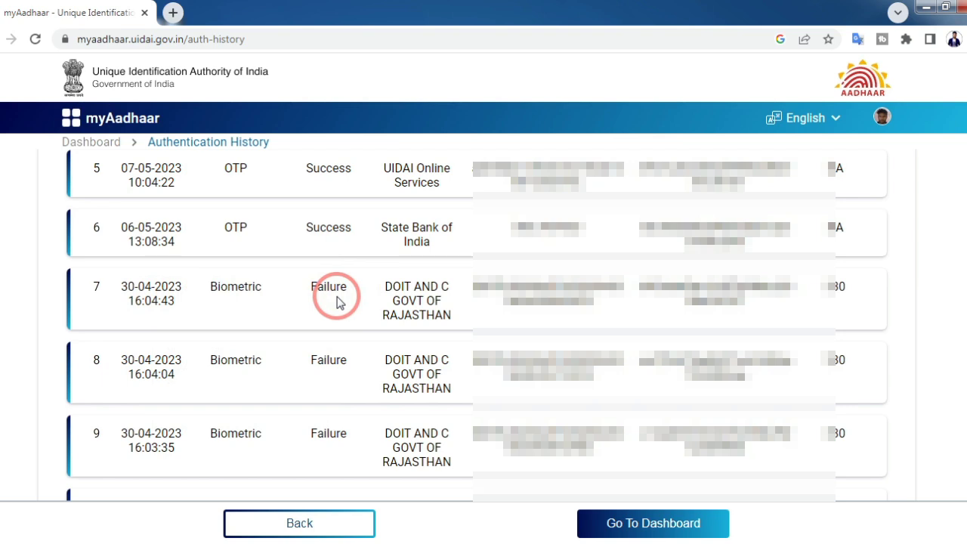
{"action": "double_click", "coordinate": [310, 290]}
{"action": "left_click", "coordinate": [321, 299]}
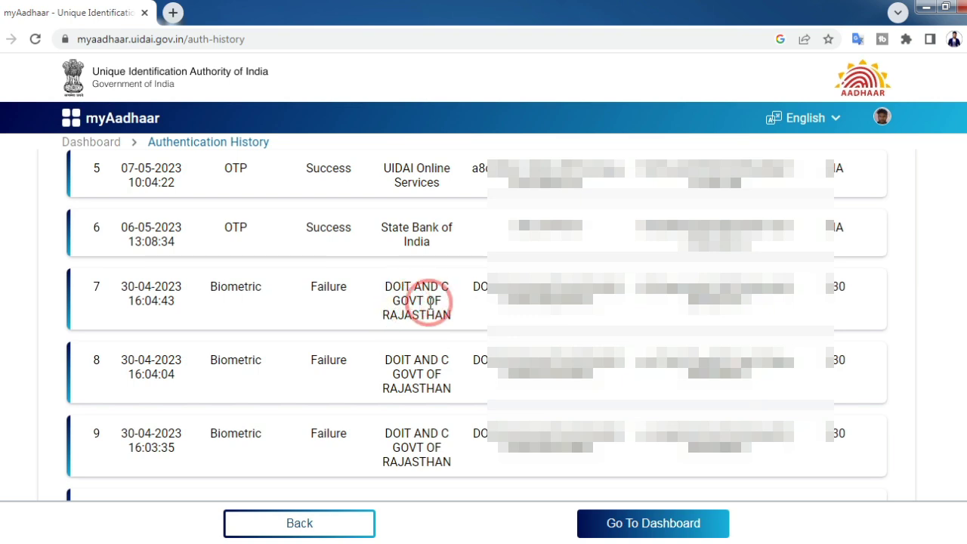
{"action": "left_click_drag", "start_coordinate": [454, 318], "coordinate": [380, 283]}
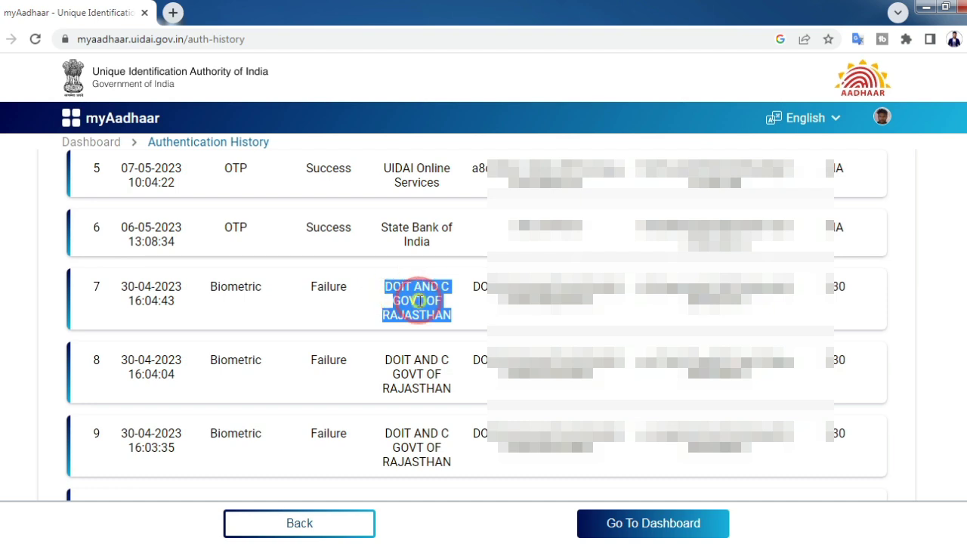
{"action": "left_click", "coordinate": [413, 306]}
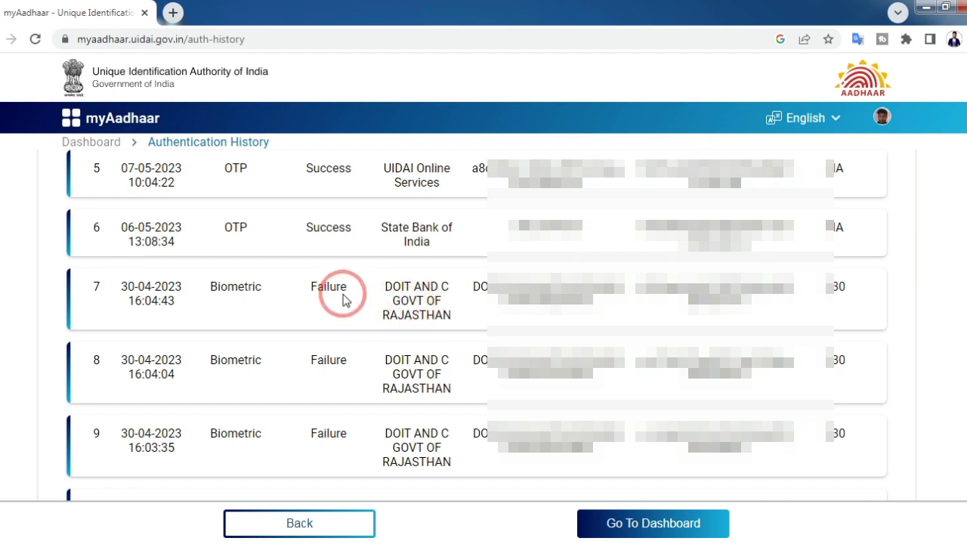
{"action": "left_click_drag", "start_coordinate": [349, 290], "coordinate": [318, 291]}
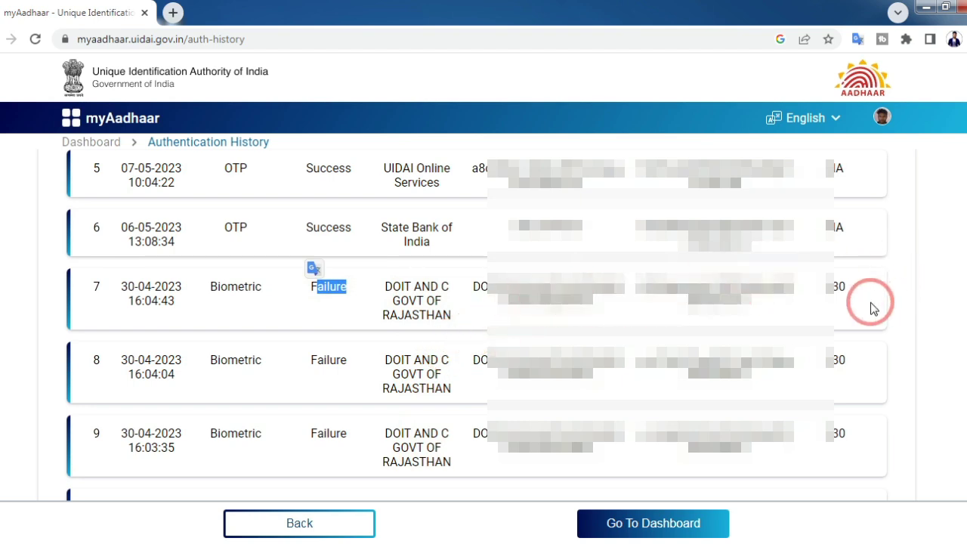
{"action": "scroll", "coordinate": [476, 402], "scroll_direction": "down", "scroll_amount": 2}
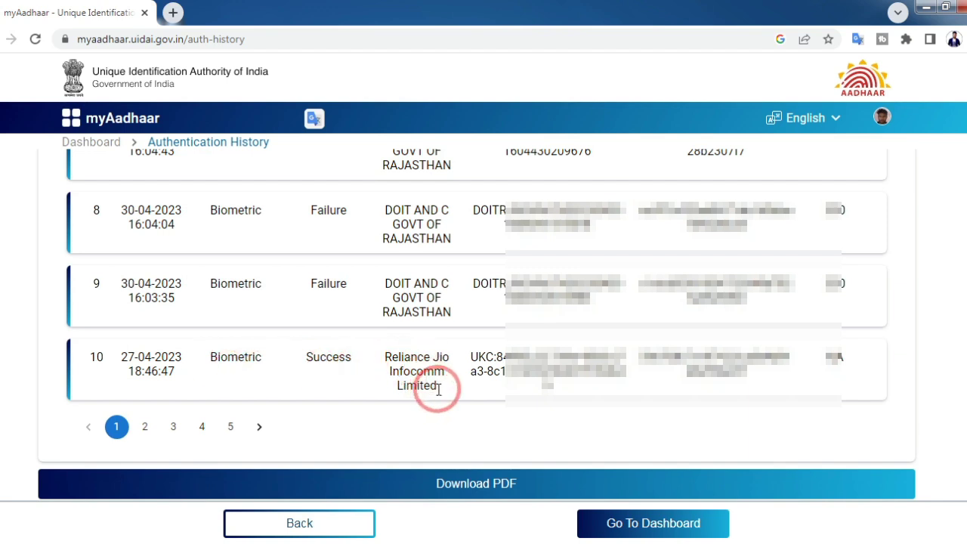
{"action": "left_click_drag", "start_coordinate": [435, 387], "coordinate": [390, 335]}
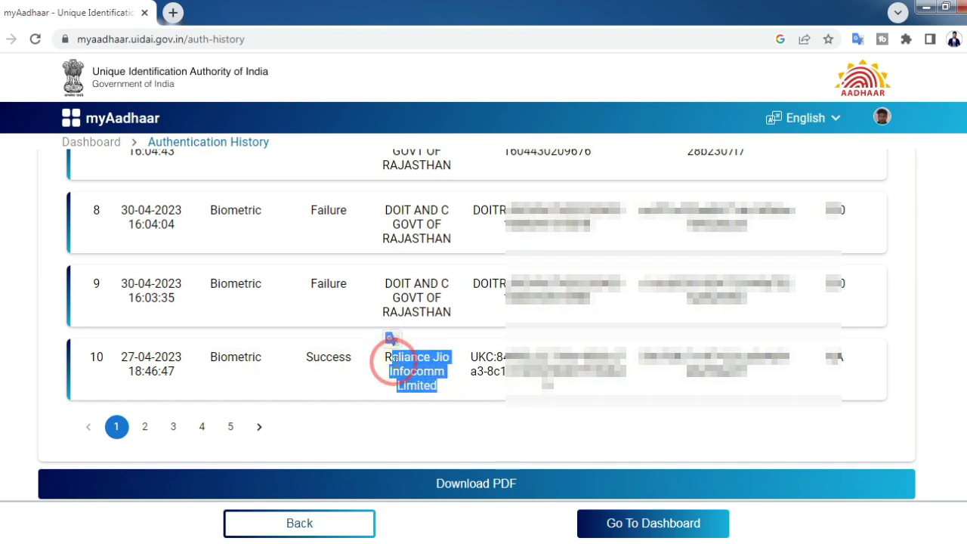
{"action": "left_click", "coordinate": [413, 375]}
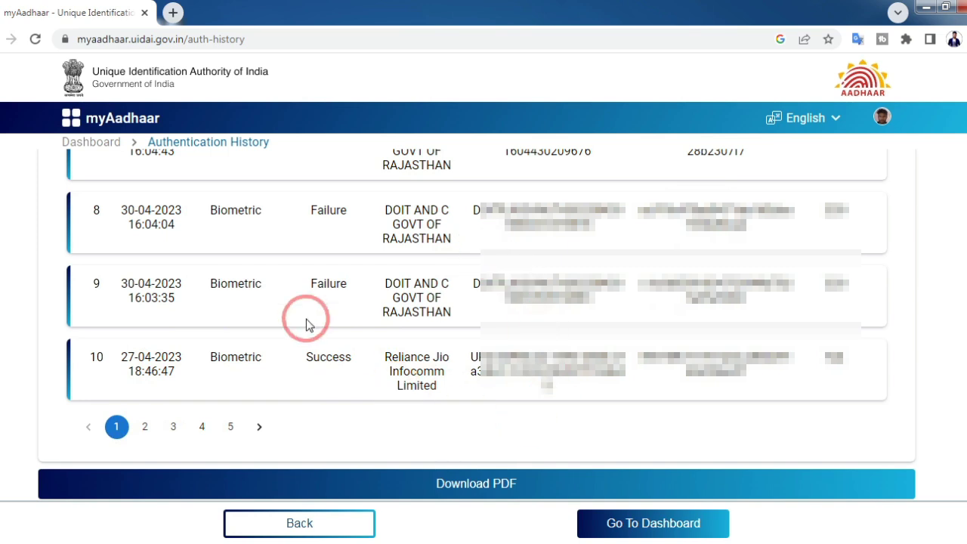
Step: Download the history PDF and open Resident_2023-4-25__185847.pdf from Chrome's downloads list
{"action": "left_click", "coordinate": [500, 492]}
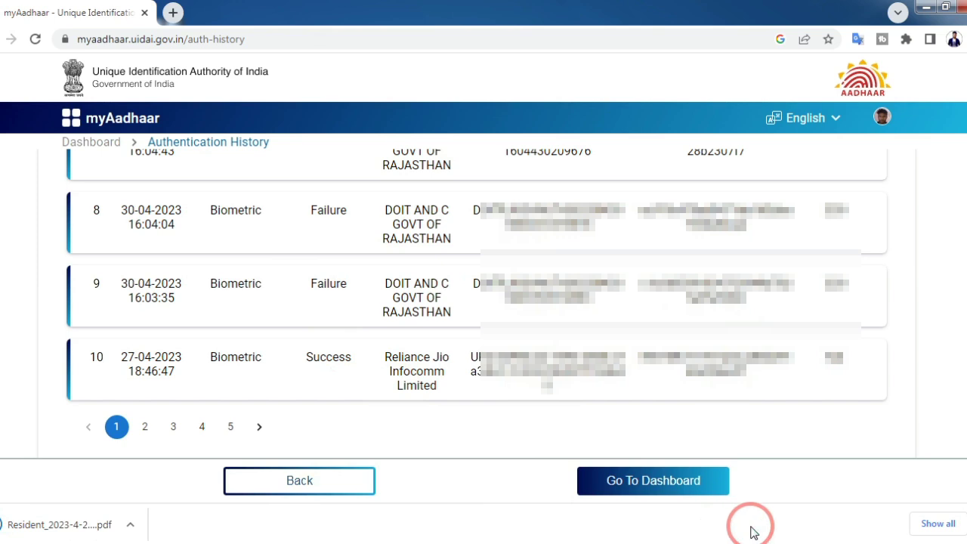
{"action": "left_click", "coordinate": [939, 524]}
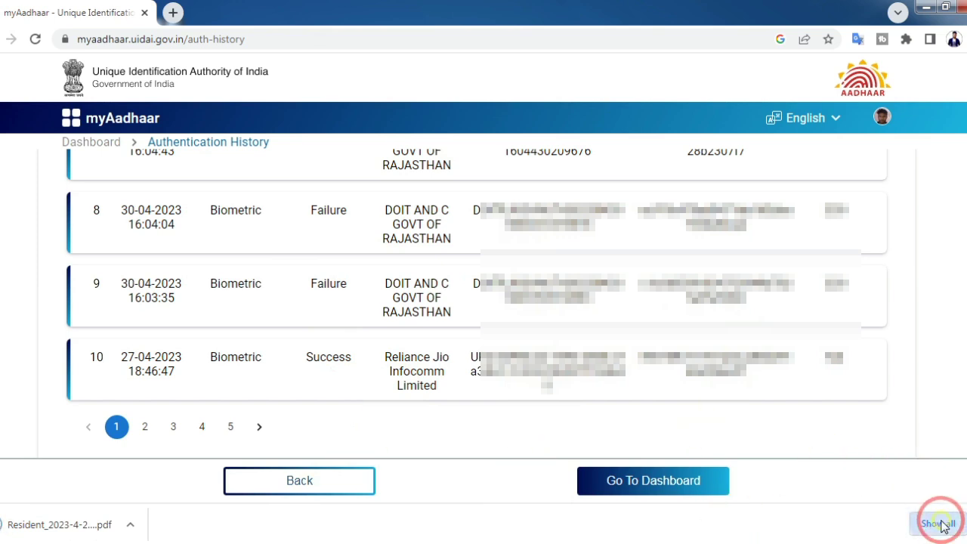
{"action": "left_click", "coordinate": [331, 163]}
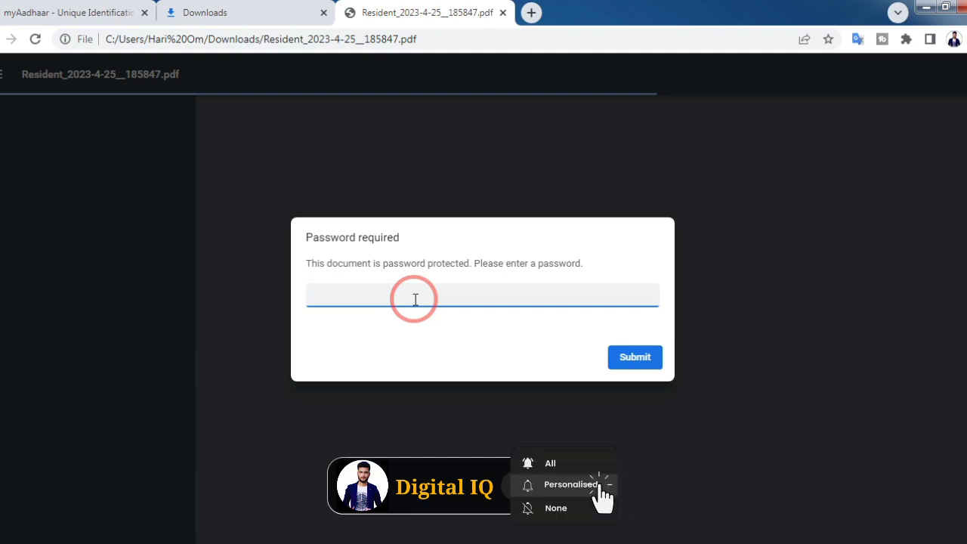
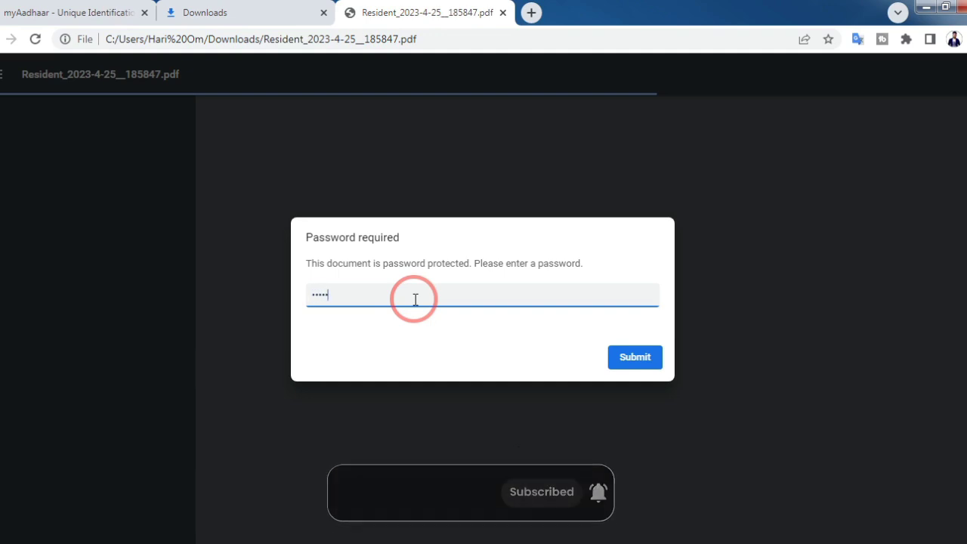
Step: Unlock the PDF with its password and check all 4 pages through record 50, dated 19-02-2023
{"action": "left_click", "coordinate": [635, 358]}
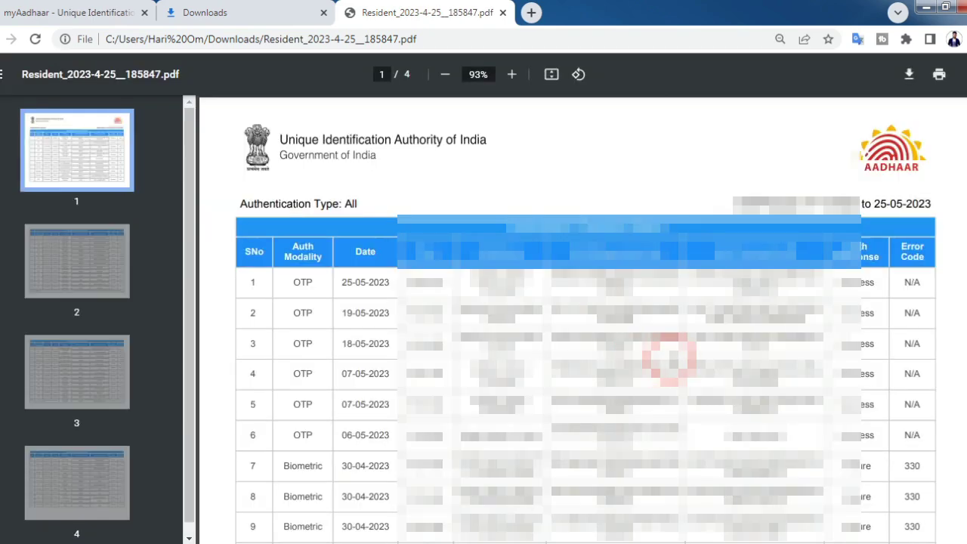
{"action": "scroll", "coordinate": [669, 356], "scroll_direction": "down", "scroll_amount": 5}
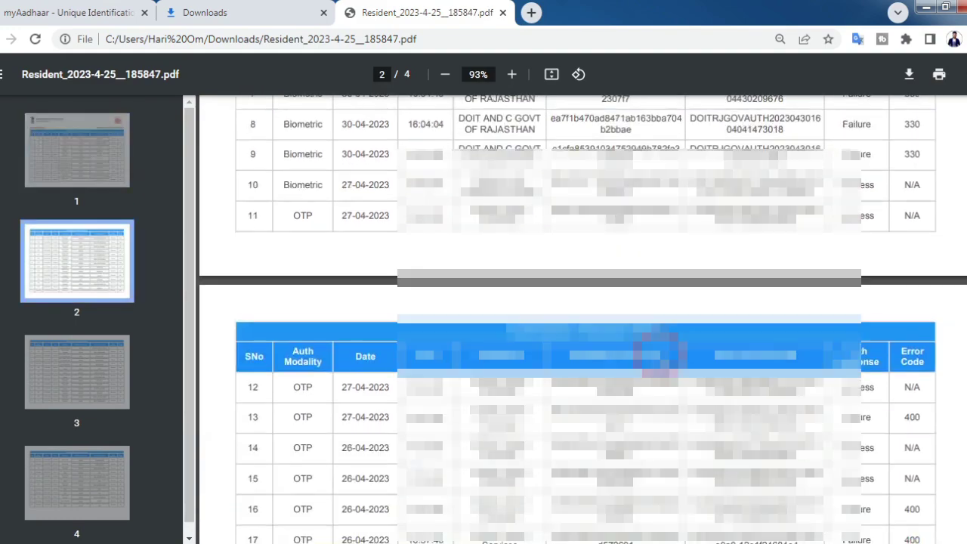
{"action": "scroll", "coordinate": [658, 351], "scroll_direction": "down", "scroll_amount": 8}
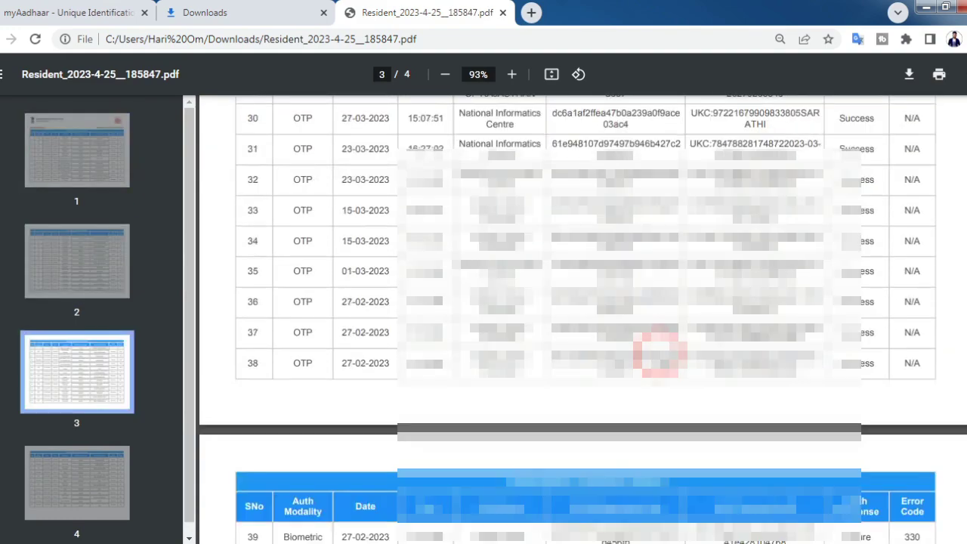
{"action": "scroll", "coordinate": [659, 353], "scroll_direction": "down", "scroll_amount": 5}
{"action": "scroll", "coordinate": [659, 349], "scroll_direction": "up", "scroll_amount": 1}
{"action": "scroll", "coordinate": [658, 345], "scroll_direction": "down", "scroll_amount": 1}
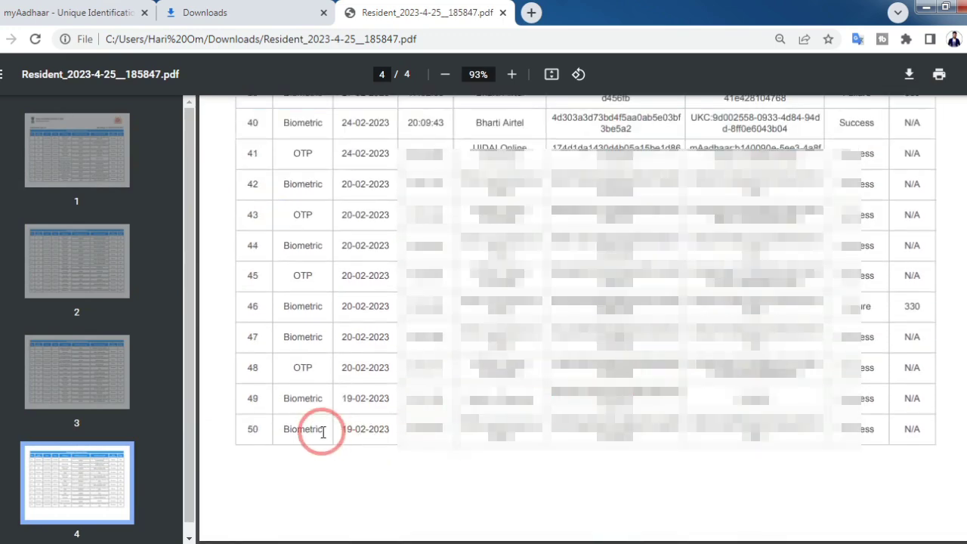
{"action": "double_click", "coordinate": [258, 429]}
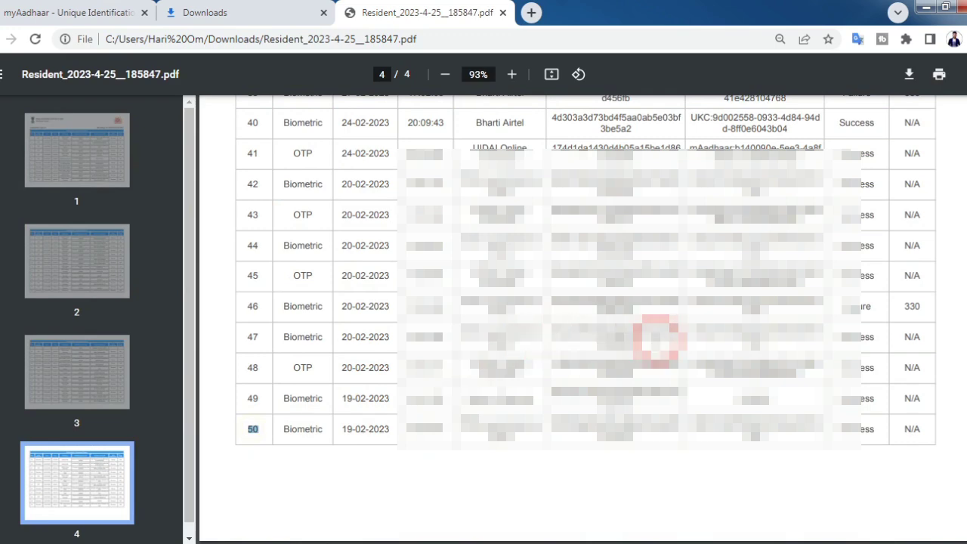
{"action": "scroll", "coordinate": [658, 340], "scroll_direction": "up", "scroll_amount": 1}
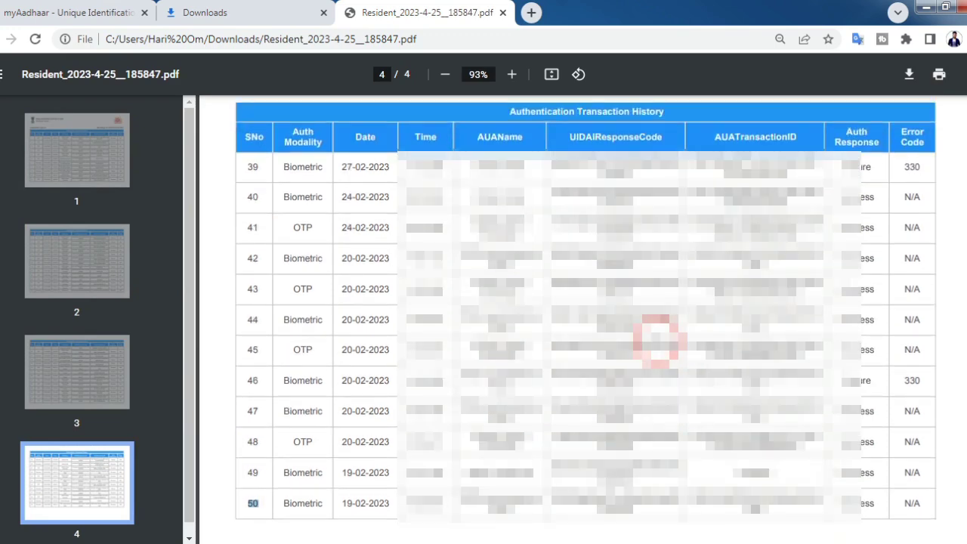